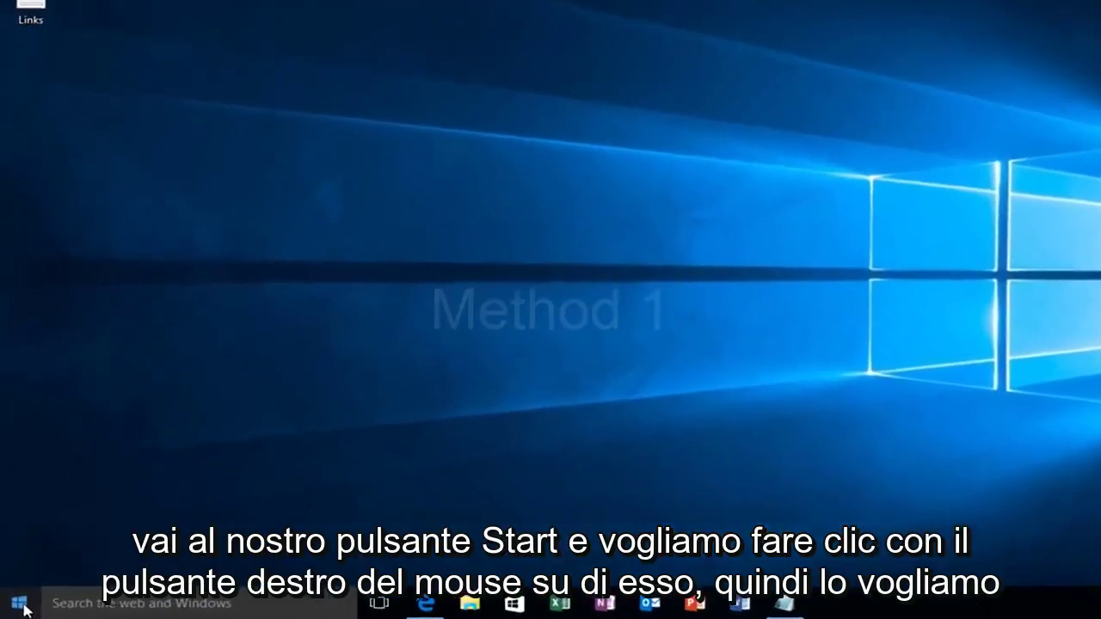
Step: Run WSReset.exe from the Run dialog to reset the Windows Store
right_click(19, 607)
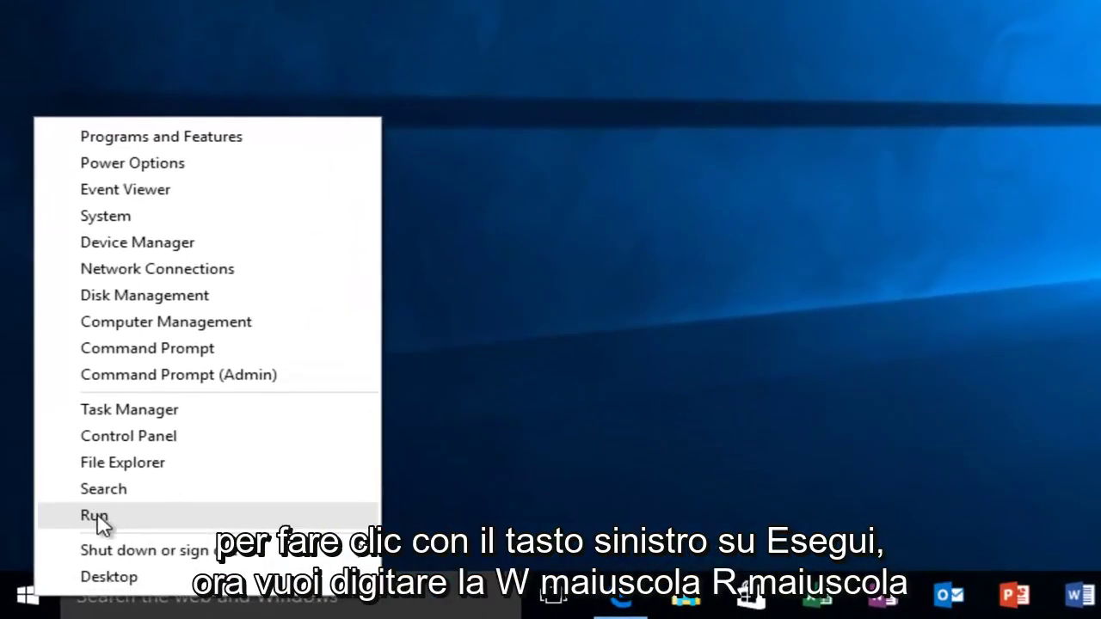
left_click(95, 516)
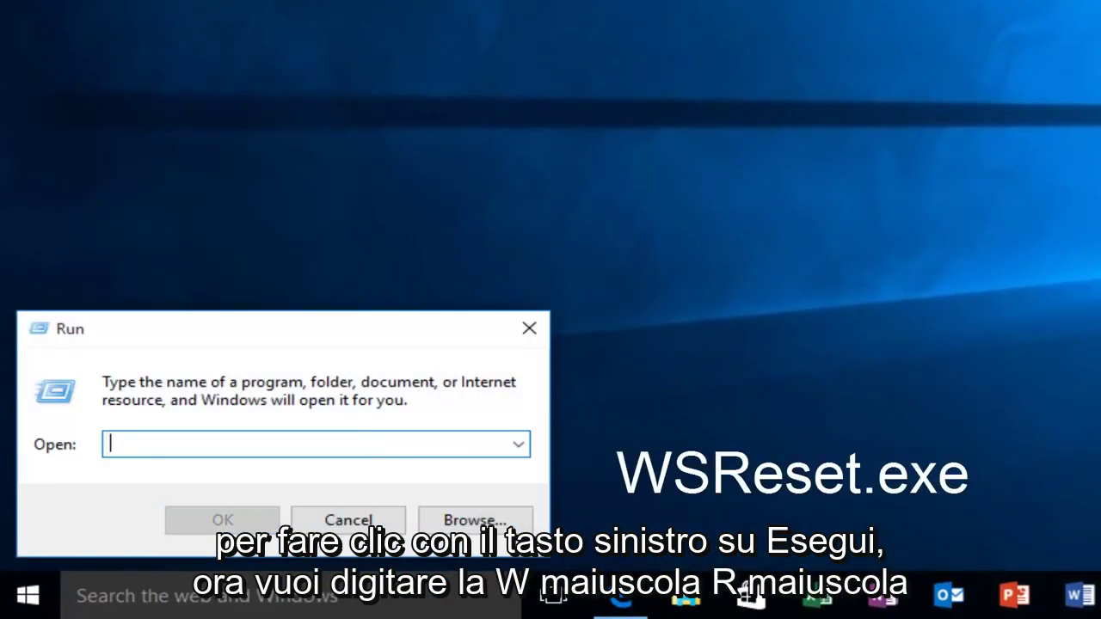
type("W")
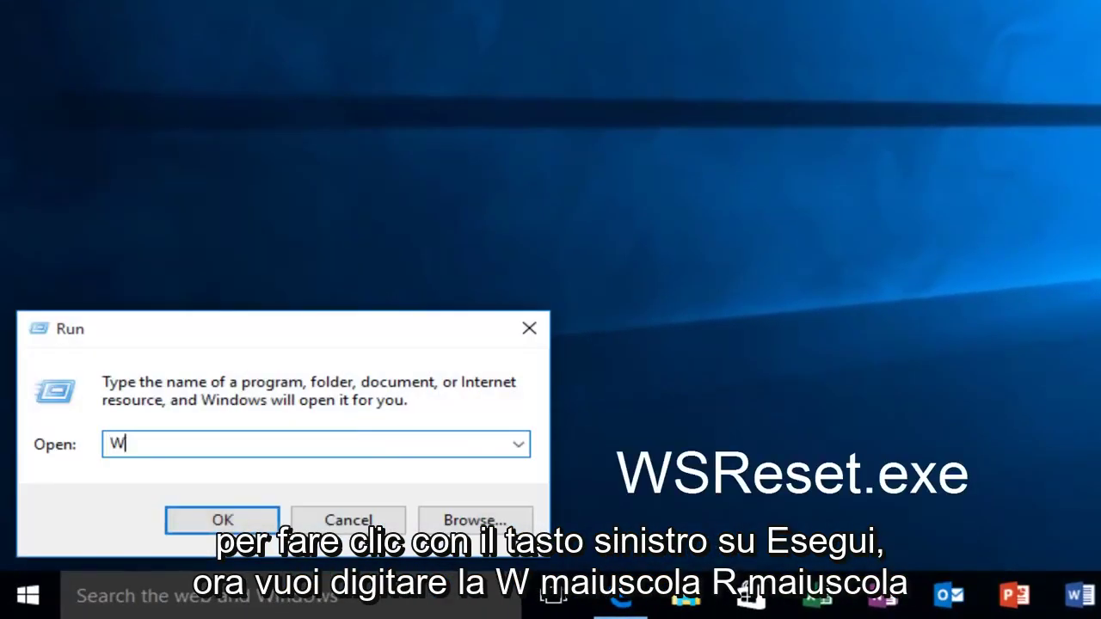
type("SReset")
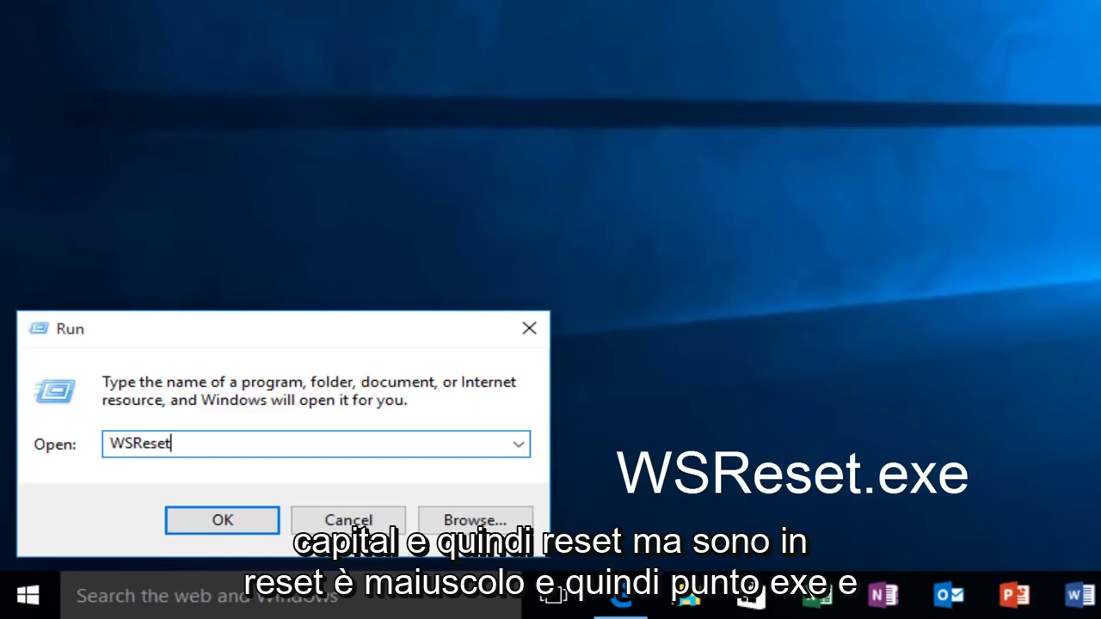
type("exe")
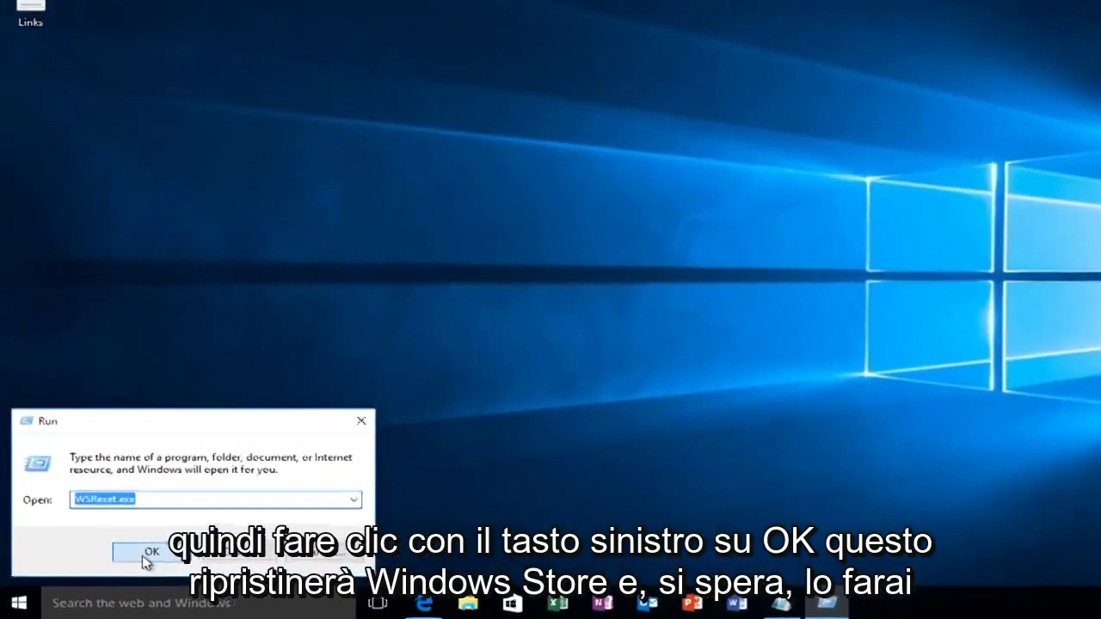
left_click(145, 555)
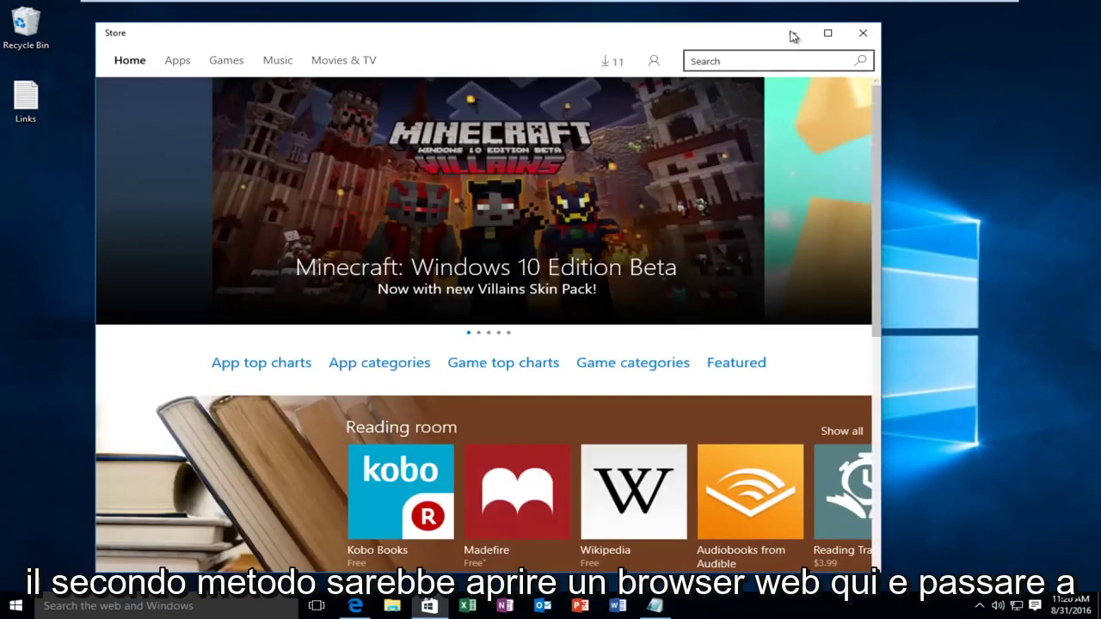
Step: Close the Store, then download and open the Windows apps troubleshooter (Appsdiagnostic10.diagcab) from Edge
left_click(862, 32)
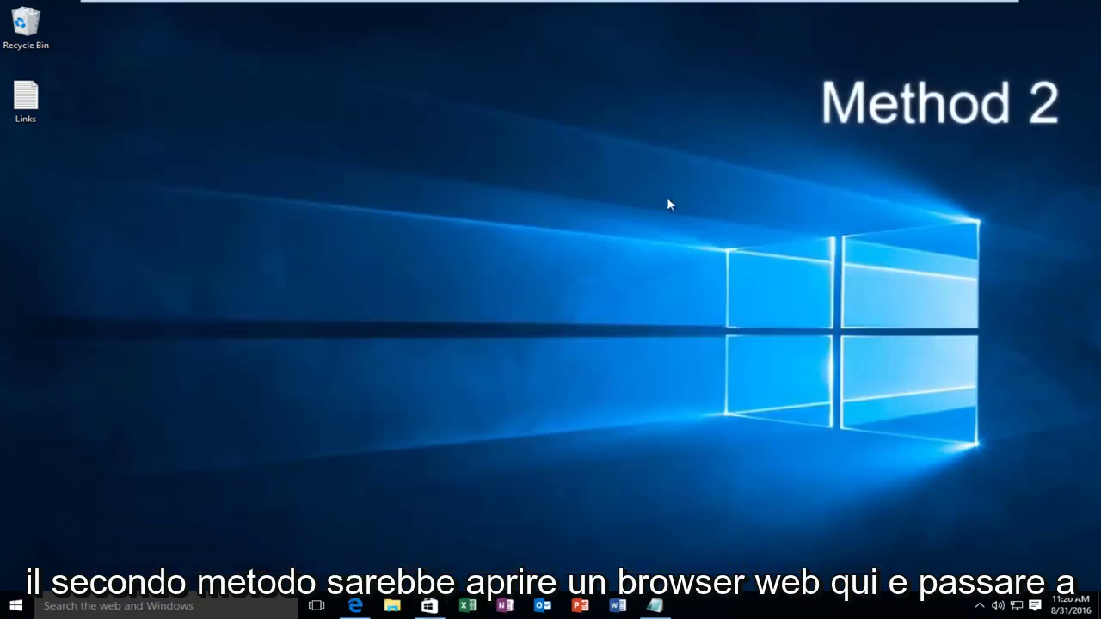
left_click(355, 605)
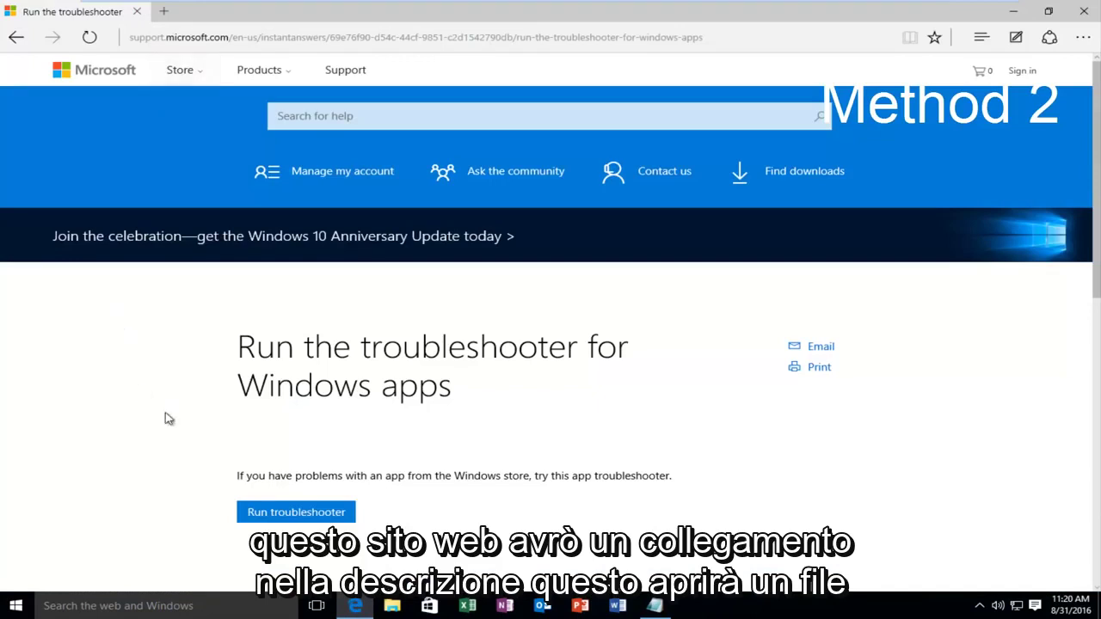
scroll(172, 375, "down", 1)
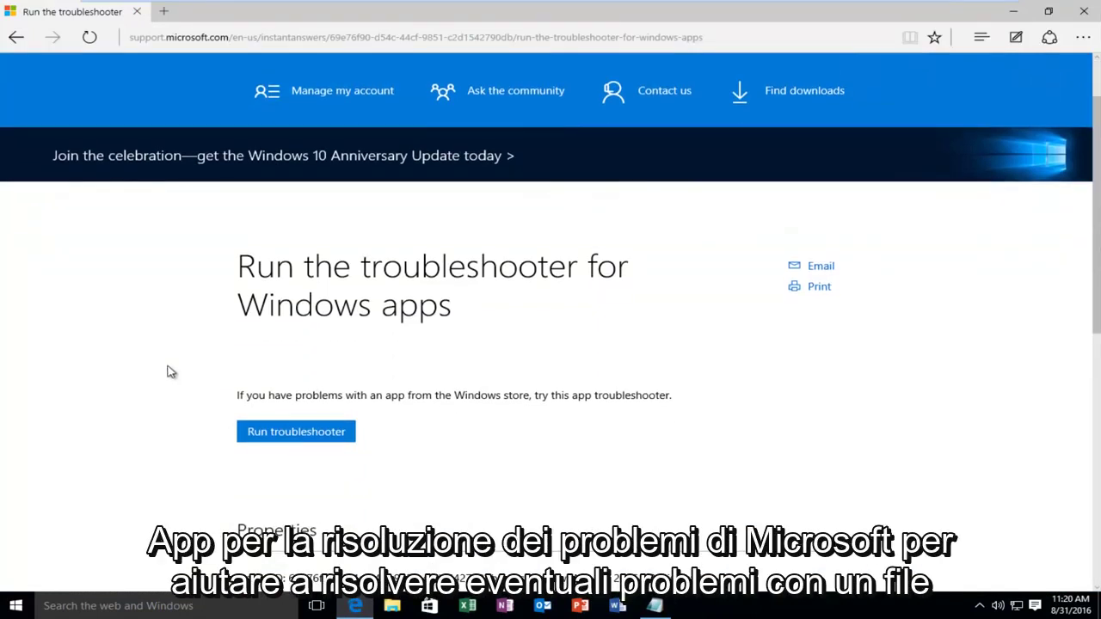
scroll(159, 357, "down", 1)
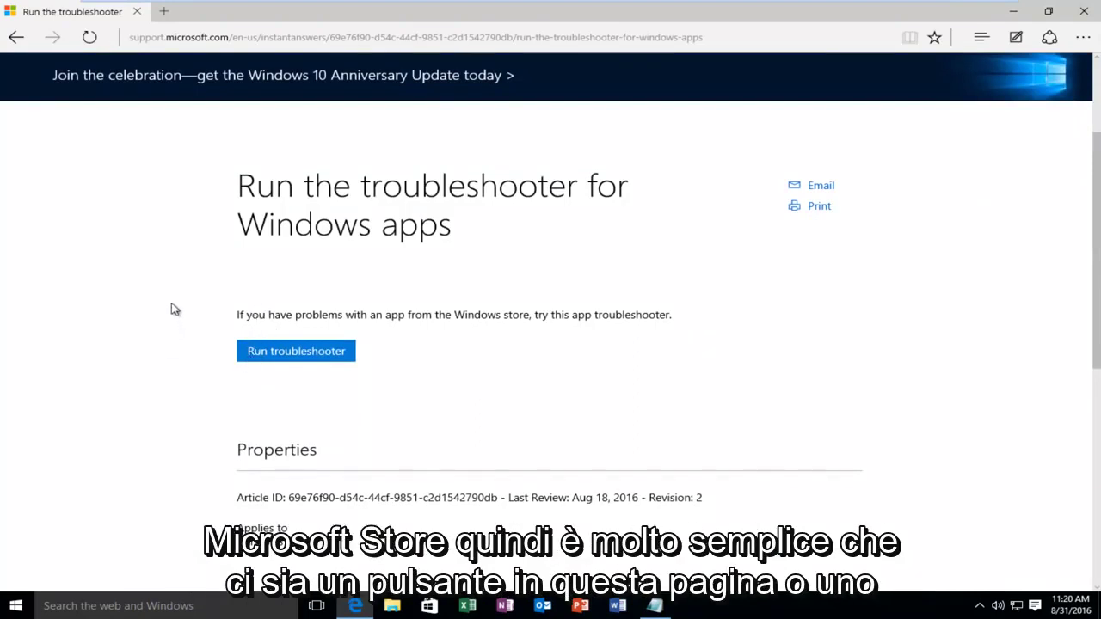
scroll(329, 327, "up", 2)
scroll(281, 344, "down", 2)
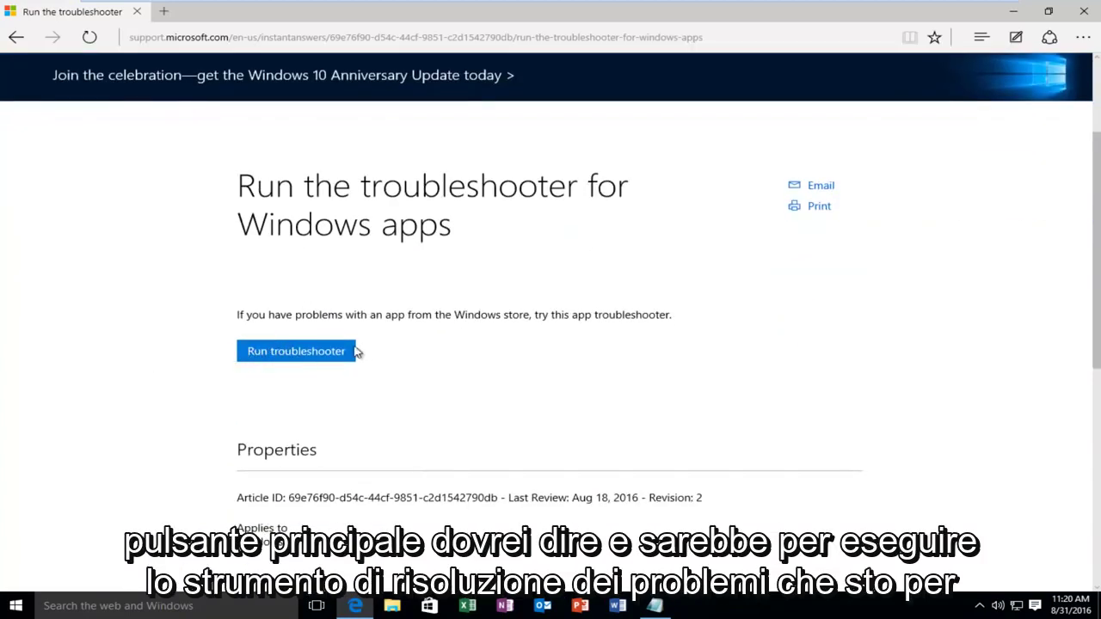
left_click(266, 357)
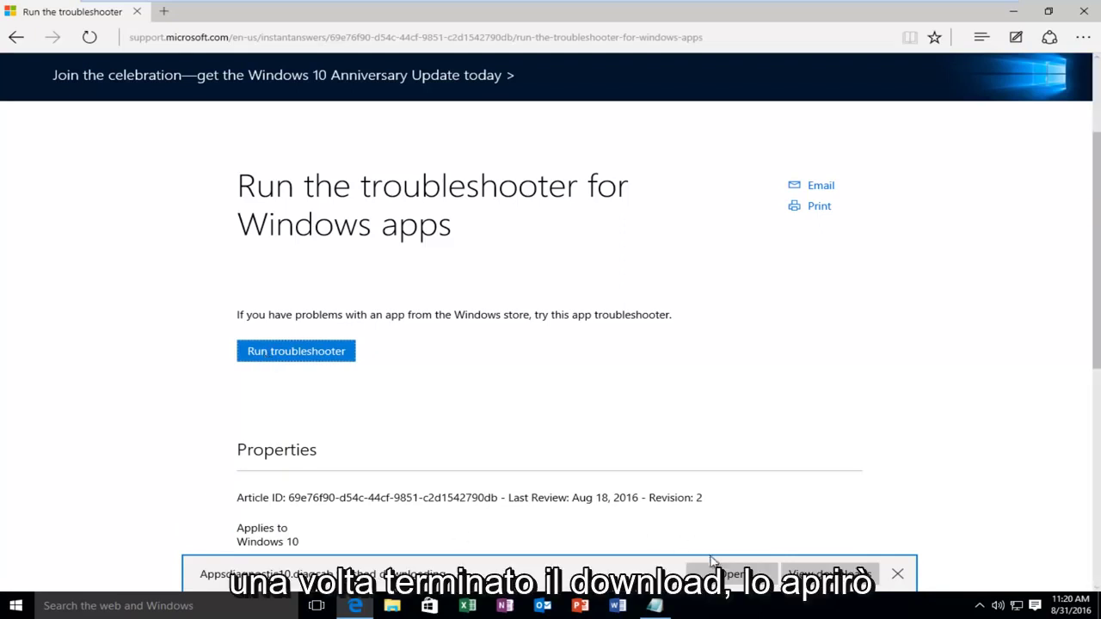
left_click(731, 573)
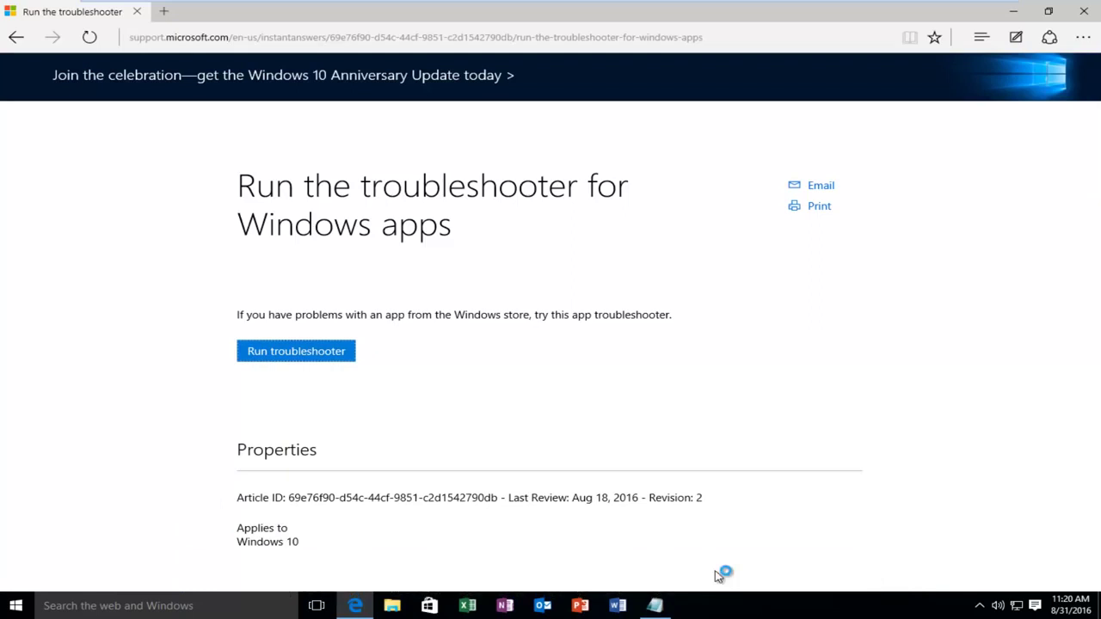
Step: Run the Windows Store Apps troubleshooter past the 'Microsoft account required' warning, then close it
left_click(1022, 12)
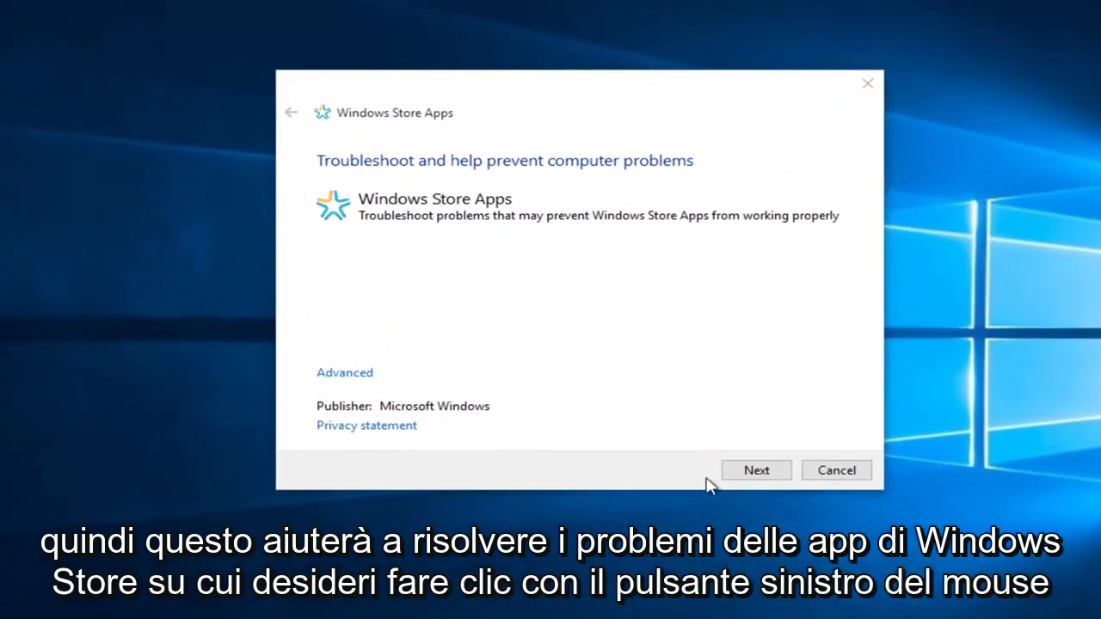
left_click(750, 477)
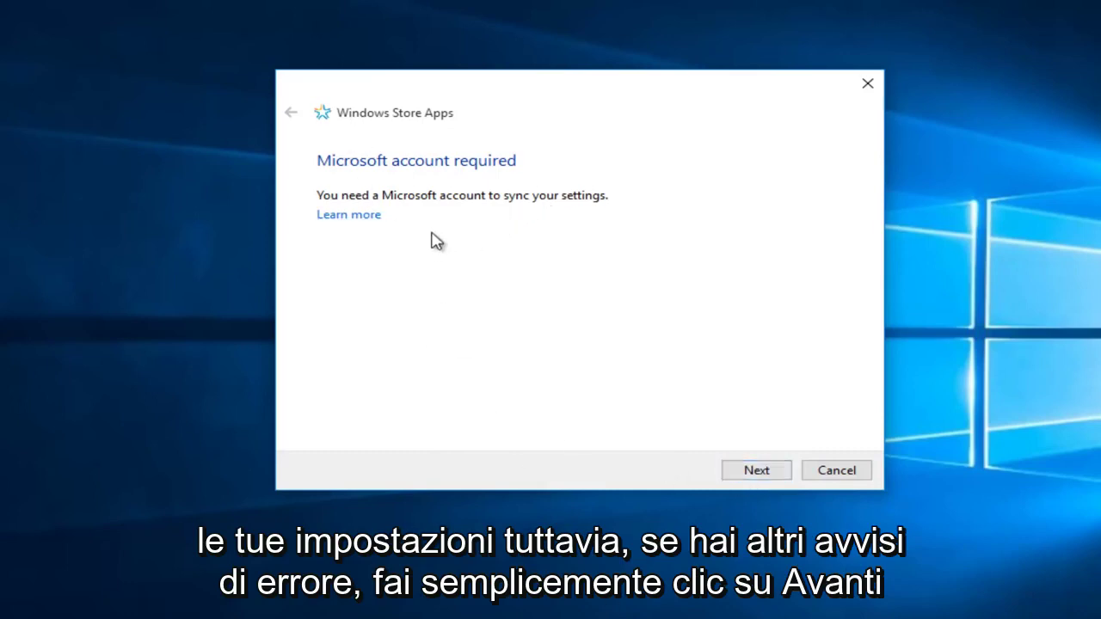
left_click(759, 478)
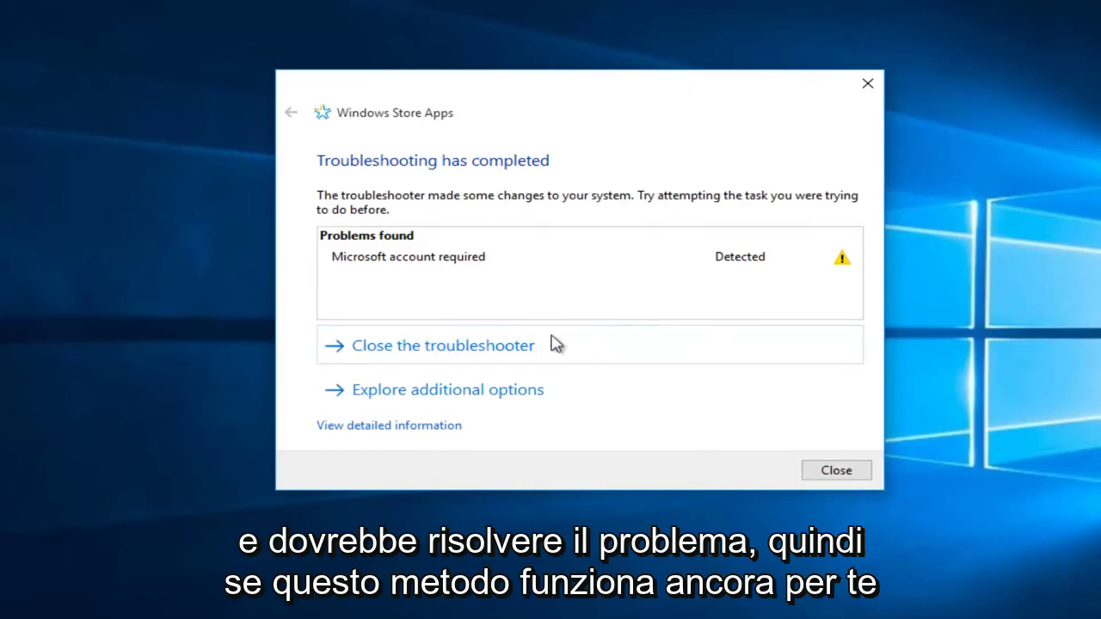
left_click(867, 87)
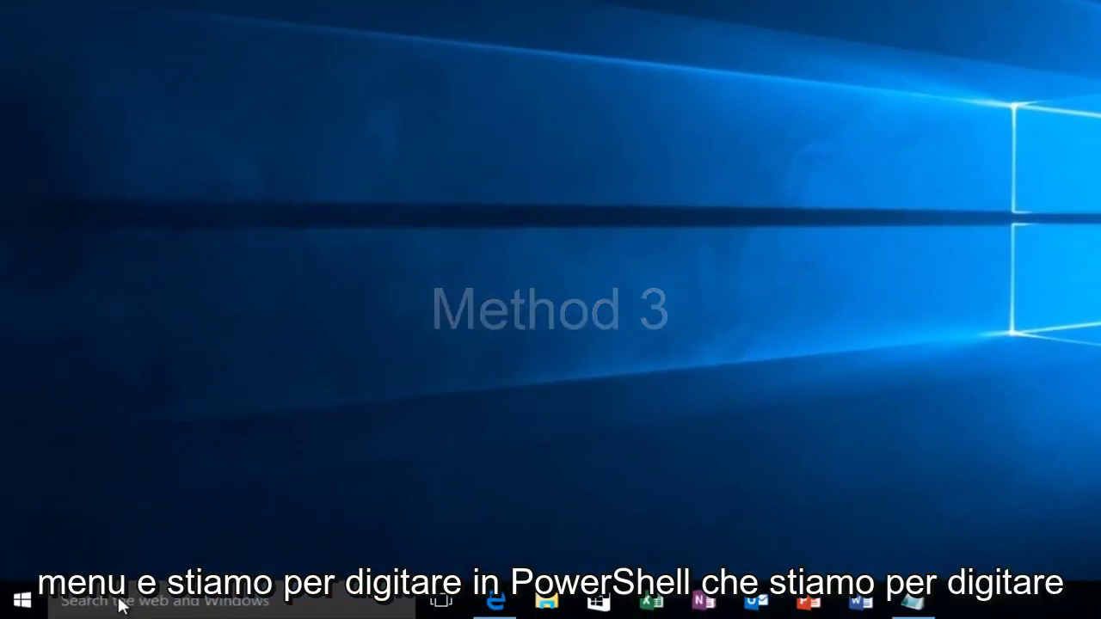
Step: Search for 'powershell' and launch Windows PowerShell as administrator, approving the UAC prompt
left_click(118, 606)
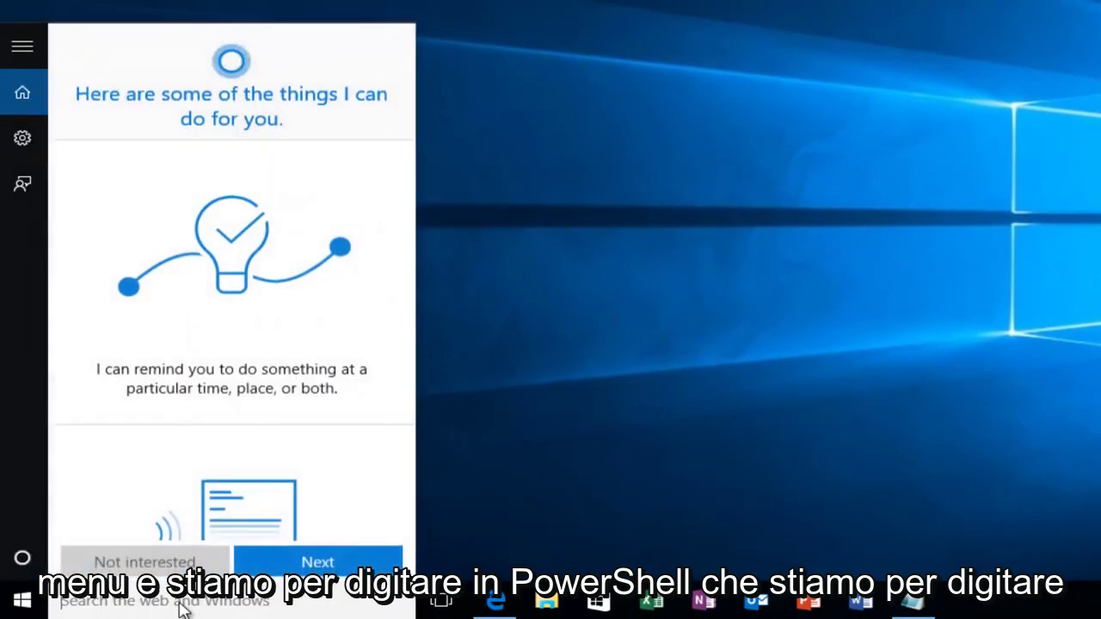
type("p")
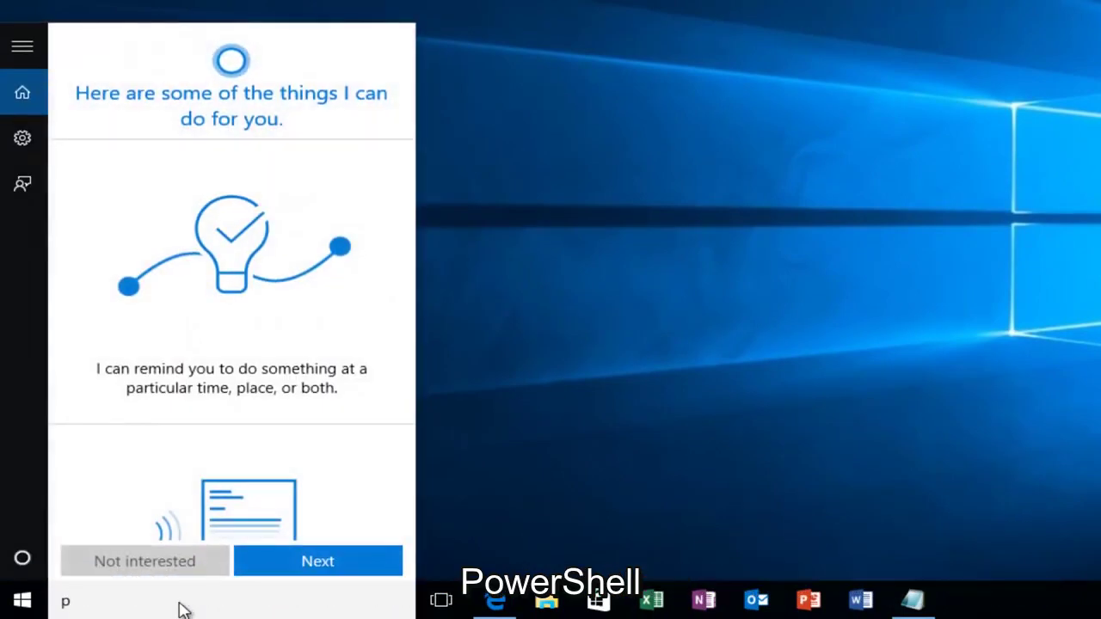
type("owershell")
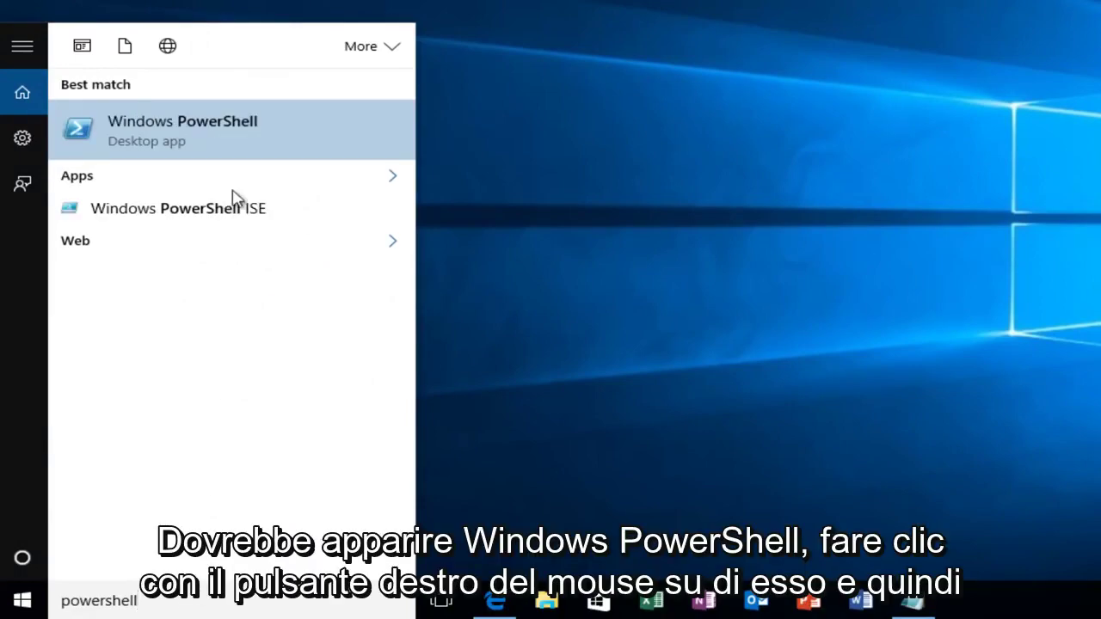
right_click(169, 133)
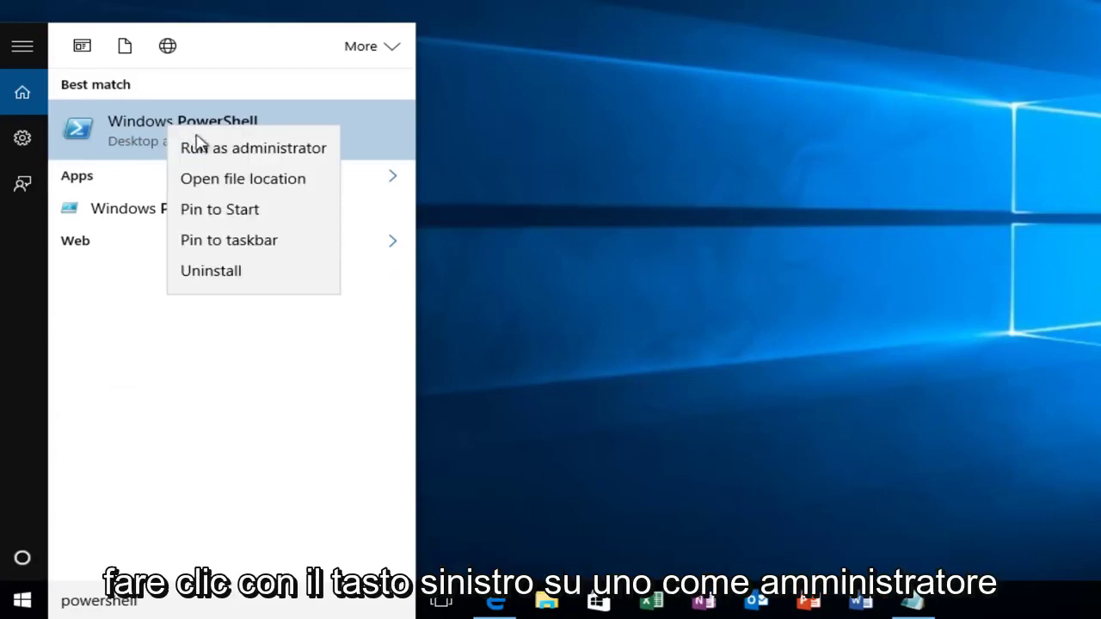
left_click(268, 150)
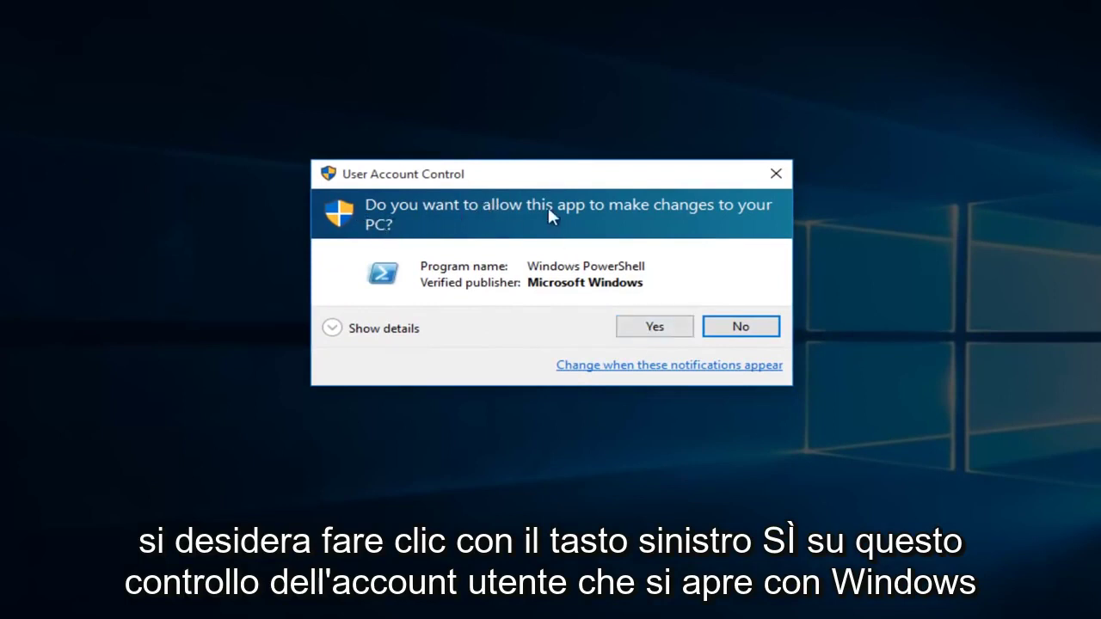
left_click(640, 326)
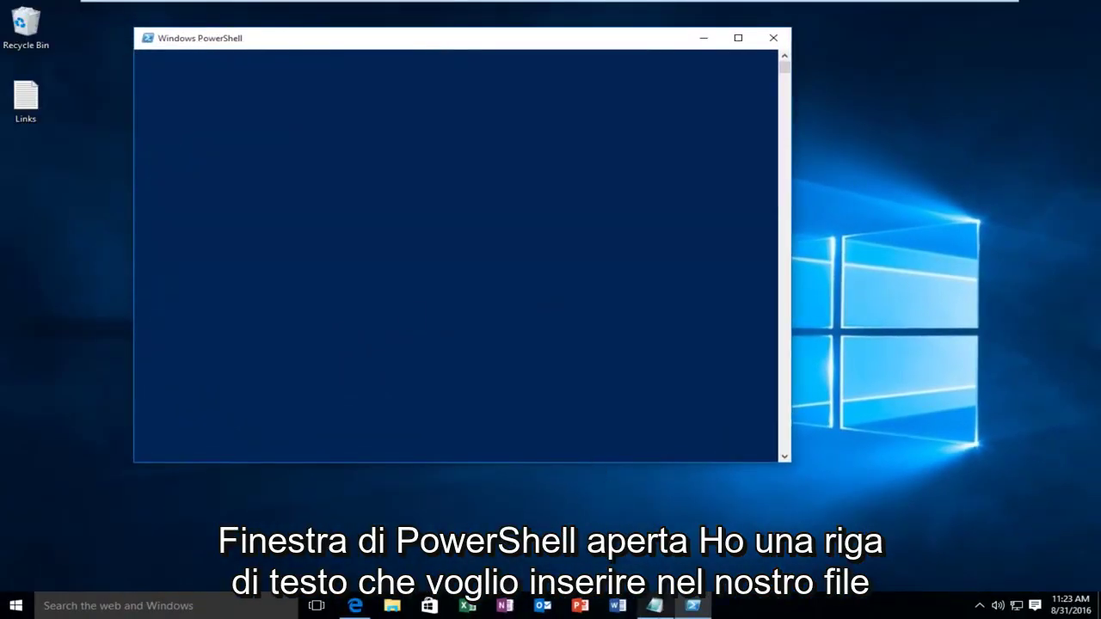
Step: Copy the Get-AppXPackage re-register command line from the Links notepad
left_click(654, 605)
left_click_drag(370, 21, 456, 206)
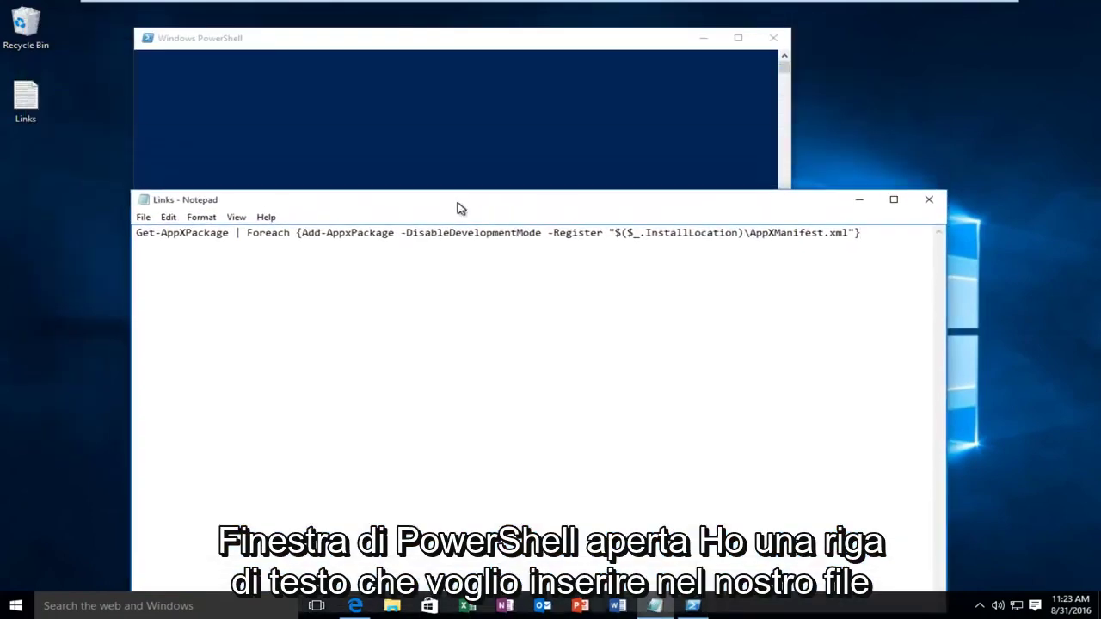
left_click_drag(871, 237, 135, 253)
right_click(213, 243)
left_click(220, 280)
Step: Paste the command at the elevated PowerShell prompt via the window menu's Edit > Paste
left_click(293, 48)
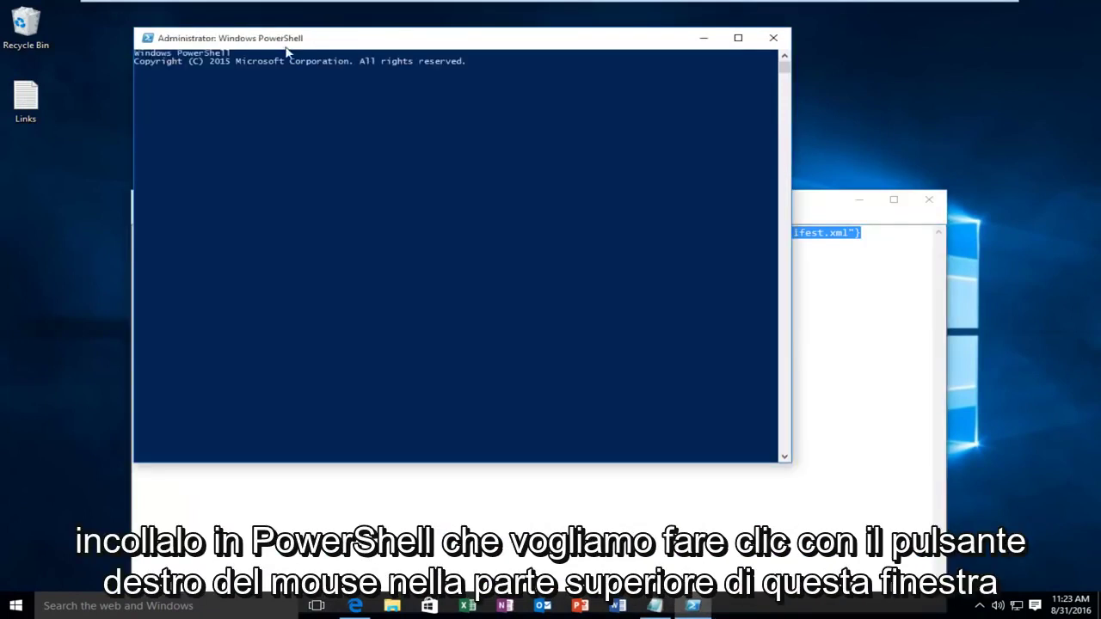
right_click(440, 43)
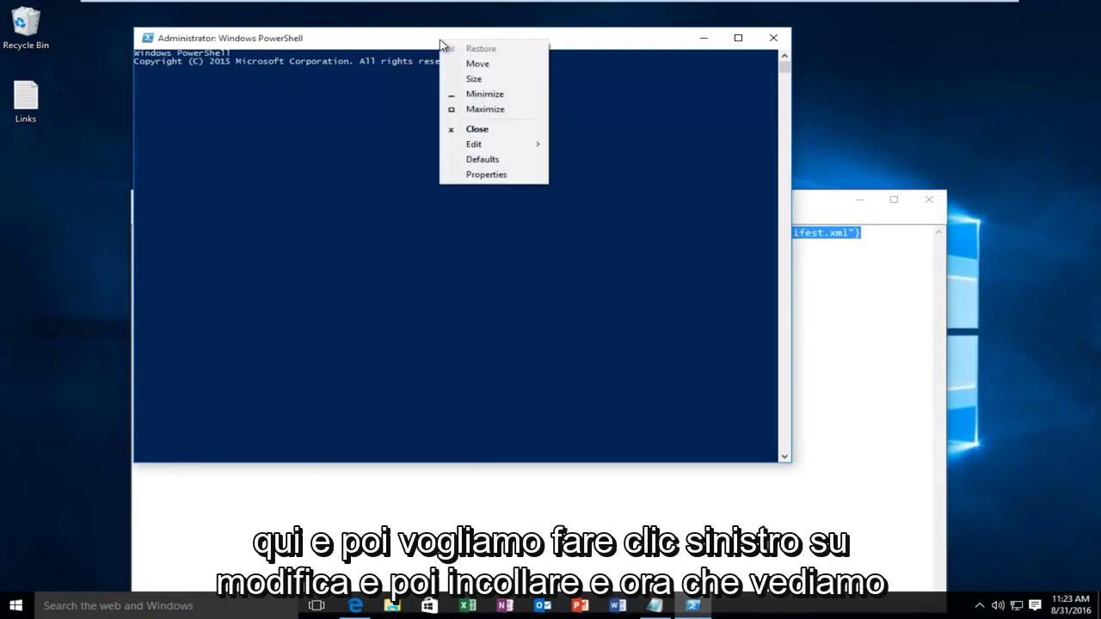
left_click(478, 146)
left_click(589, 177)
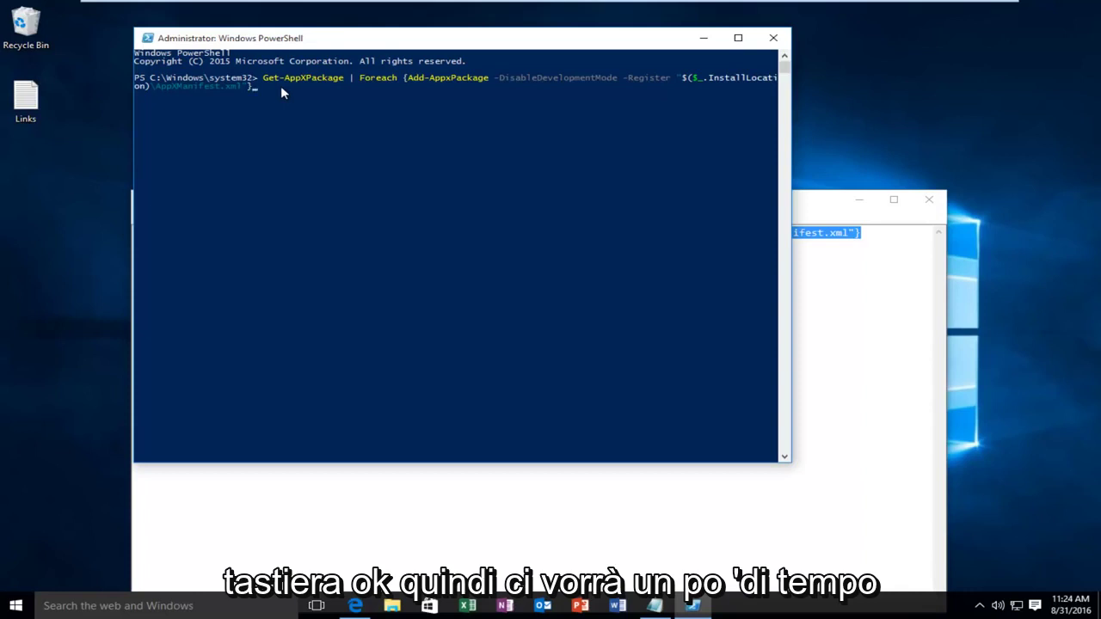
Step: Run the pasted re-register command, close PowerShell, and relaunch the Store from the taskbar
left_click(281, 86)
right_click(282, 87)
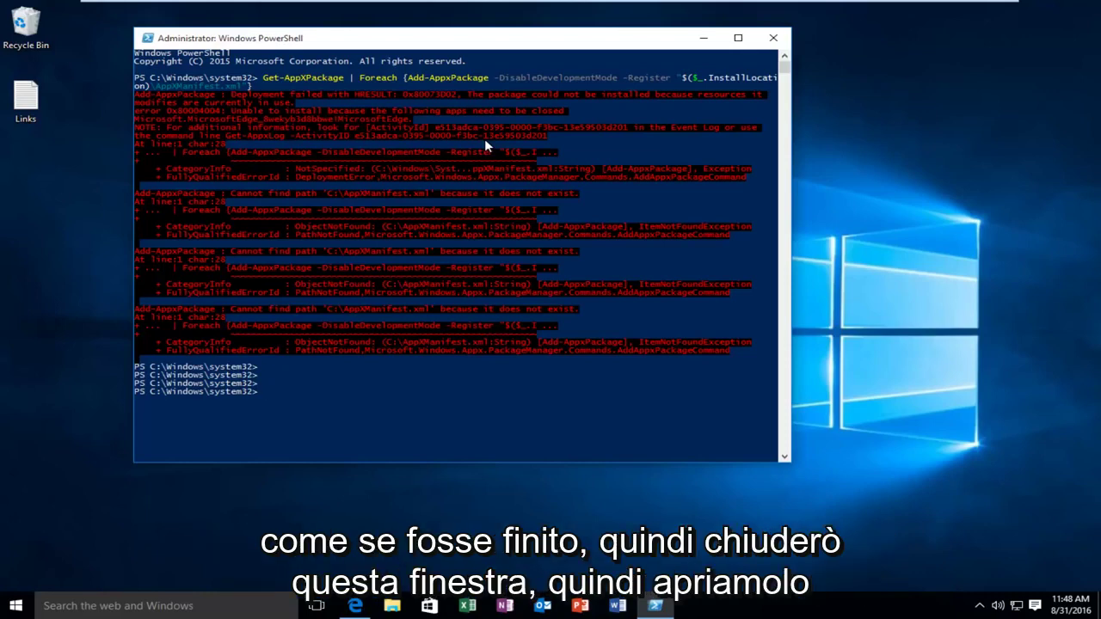
left_click(772, 38)
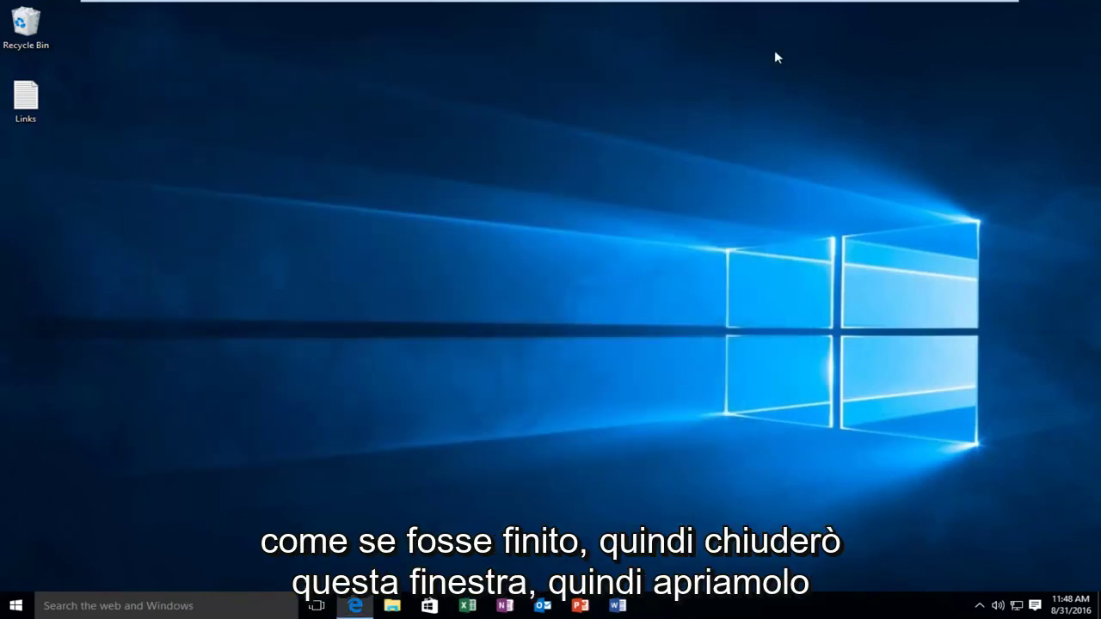
left_click(428, 605)
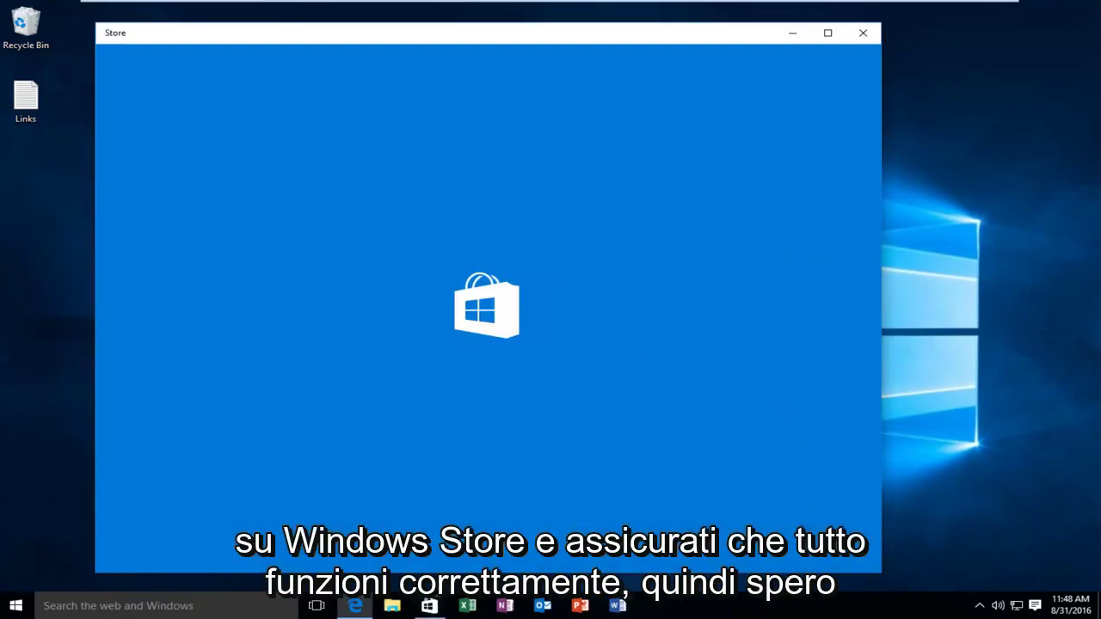